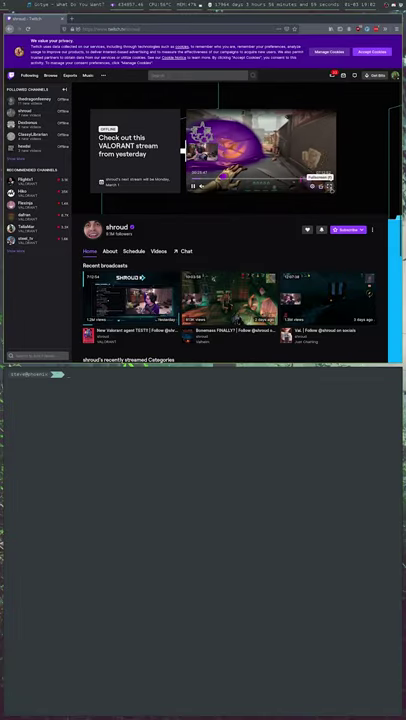
Make the Twitch stream fullscreen in the top tile and run top in the lower terminal
left_click(328, 186)
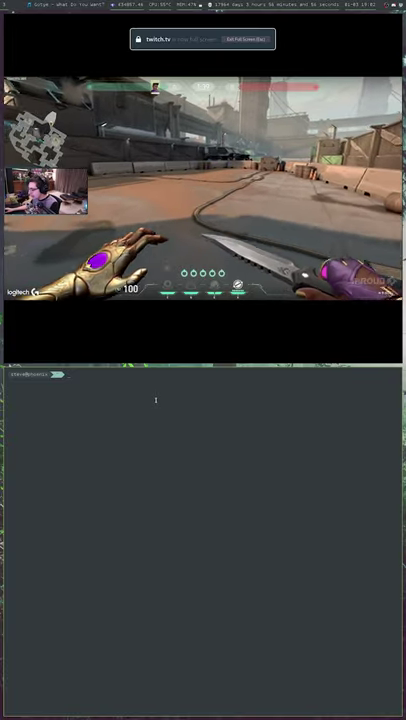
key("Return")
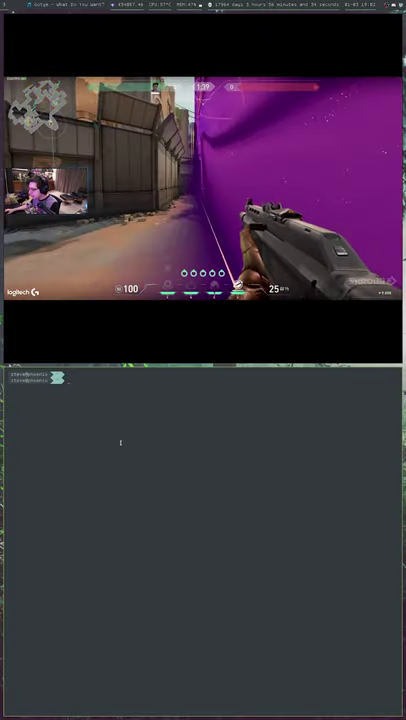
type("top")
key("Return")
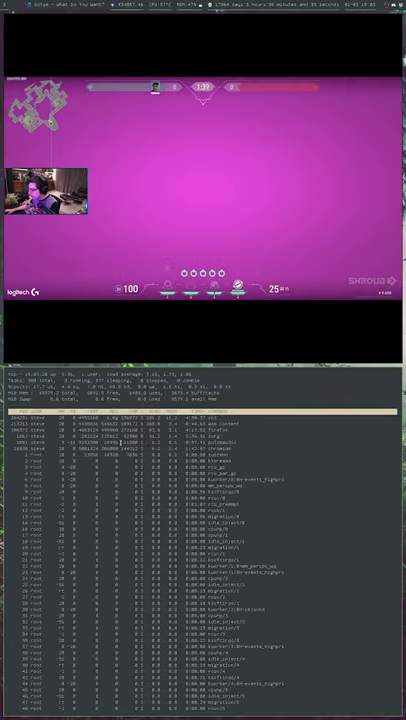